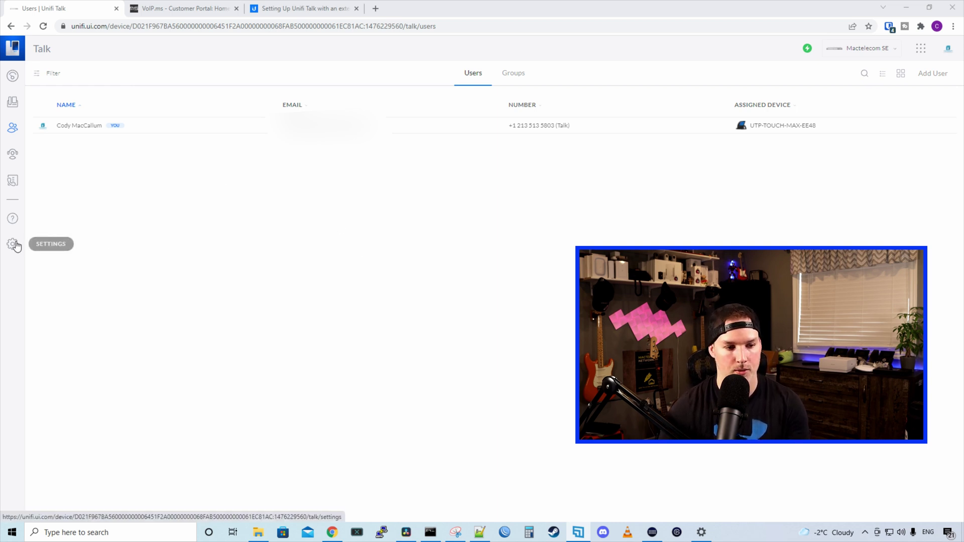
# Start a new third-party SIP provider in System Settings named VOIP.MS.
pyautogui.click(14, 244)
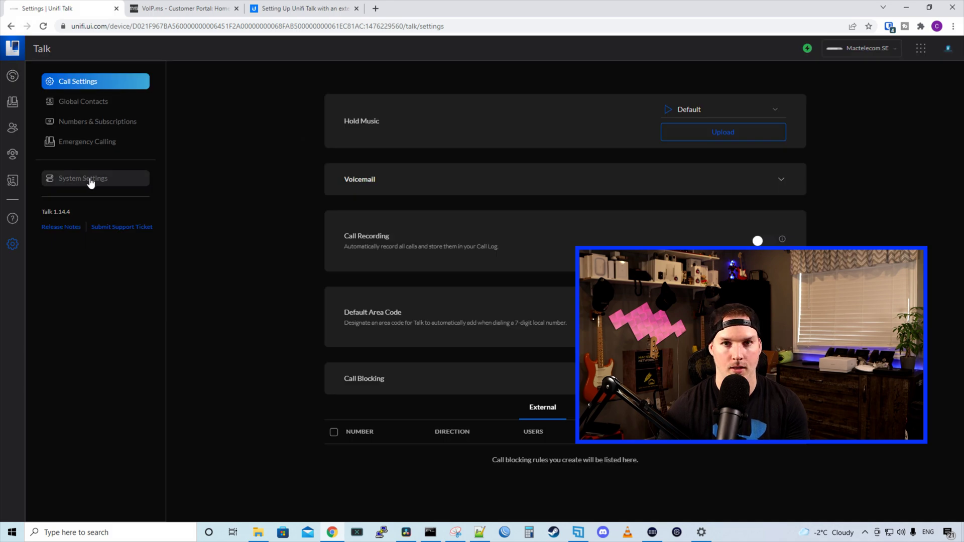
pyautogui.click(90, 181)
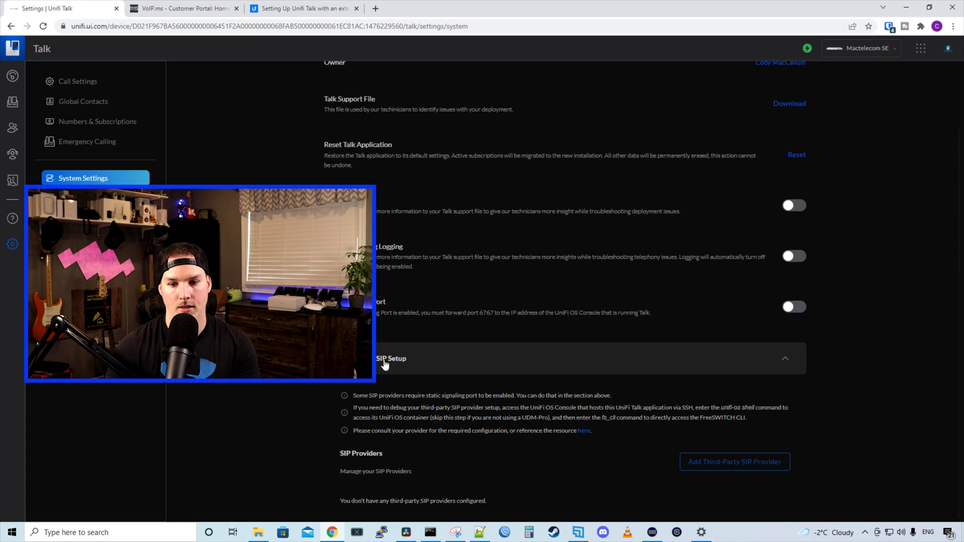
pyautogui.click(735, 462)
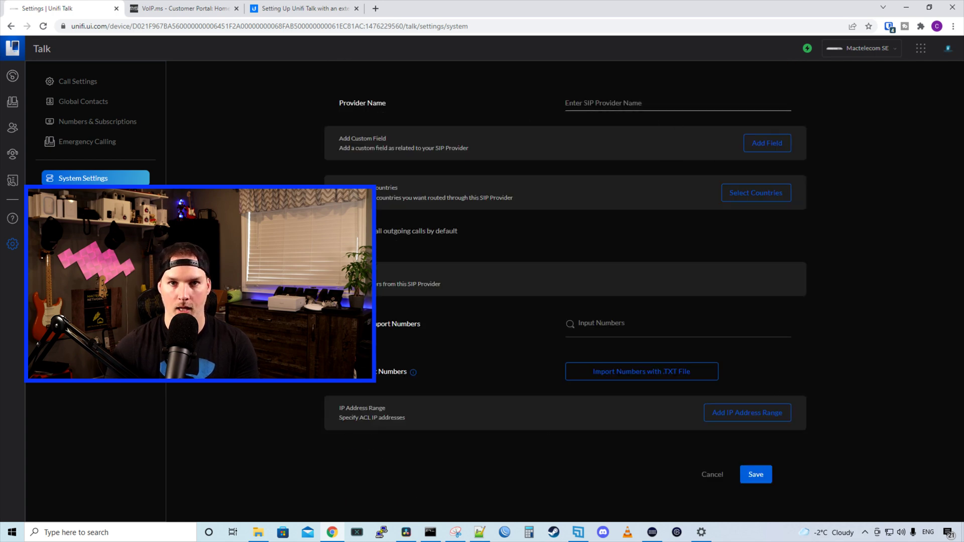
pyautogui.click(653, 103)
pyautogui.write('VOIP.MS')
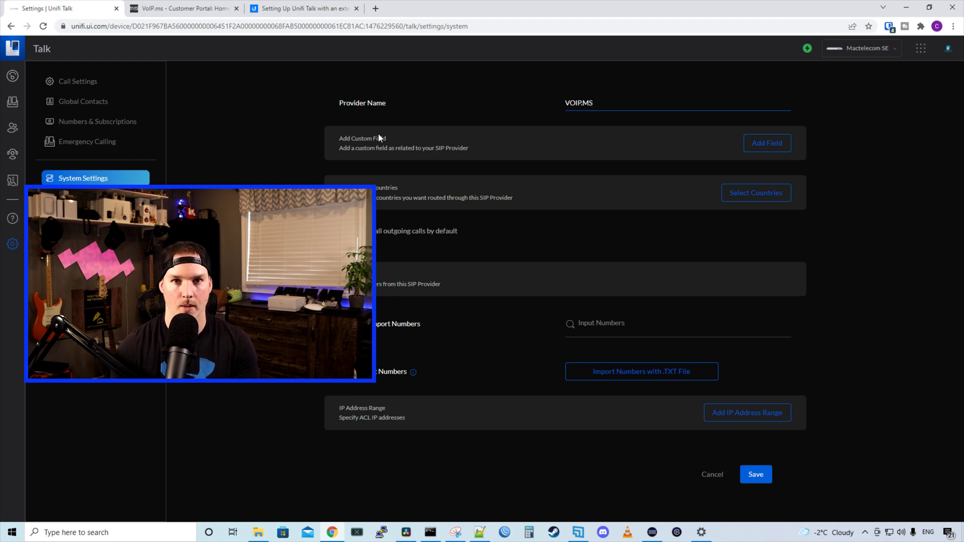
# Enlarge the community guide's screenshot of working VoIP.ms custom field settings.
pyautogui.click(301, 8)
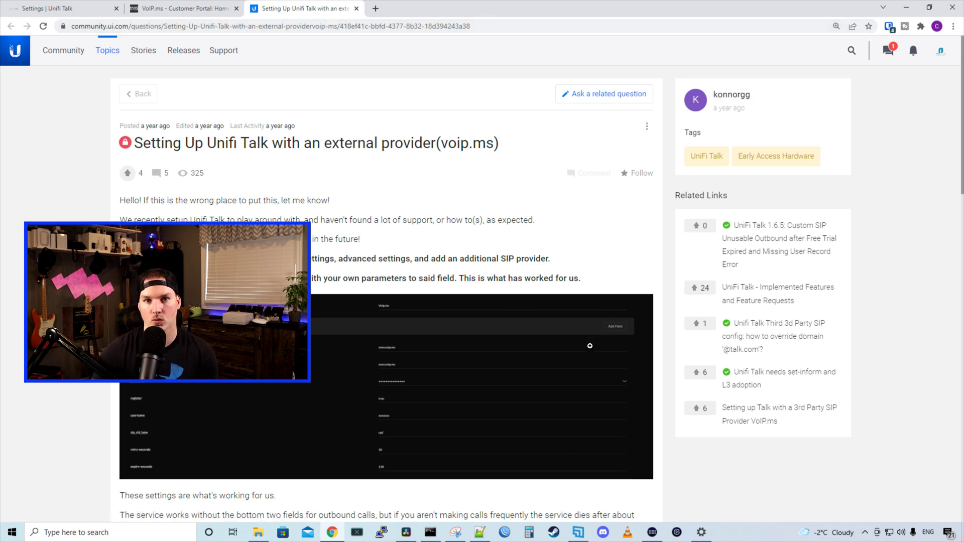
pyautogui.click(557, 375)
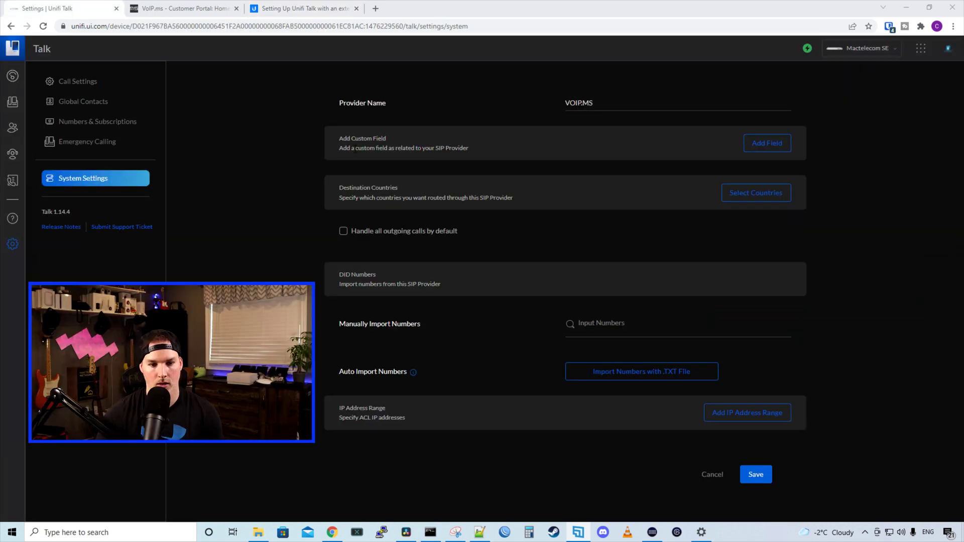
# Add custom fields username, password, register and sip_cid_type to the provider.
pyautogui.click(771, 147)
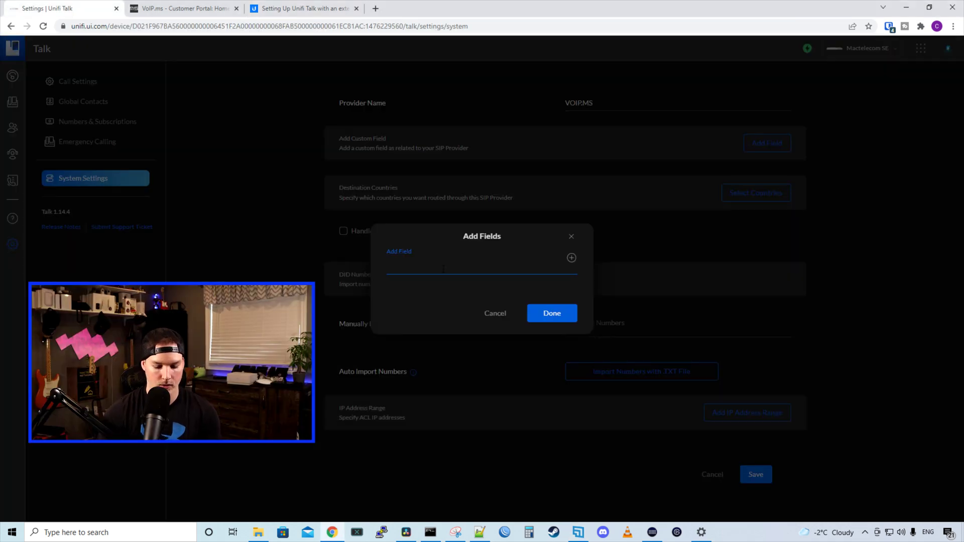
pyautogui.write('username')
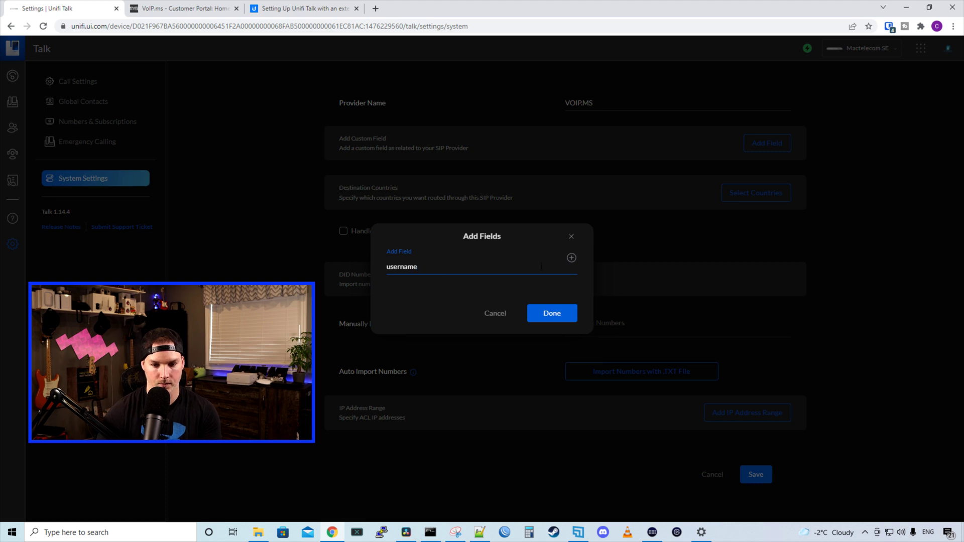
pyautogui.click(570, 259)
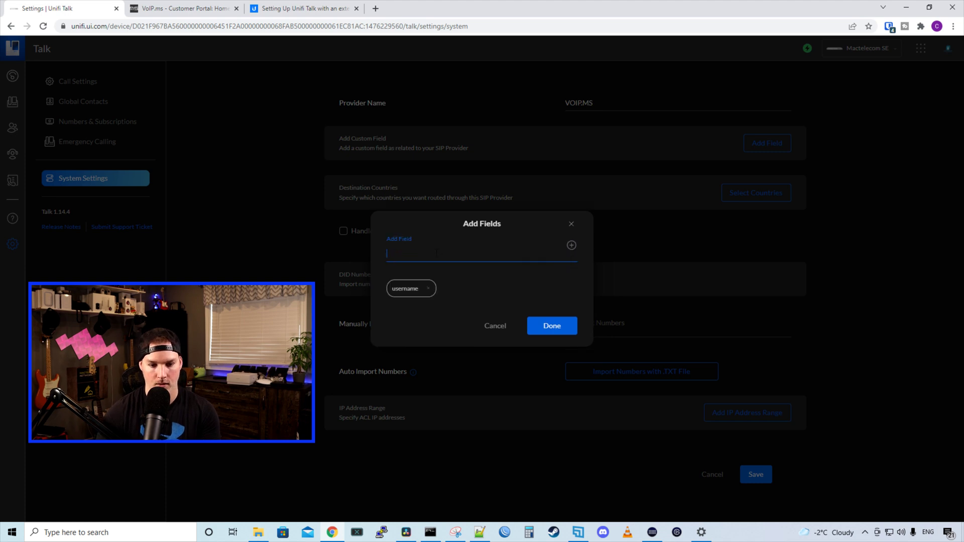
pyautogui.write('password')
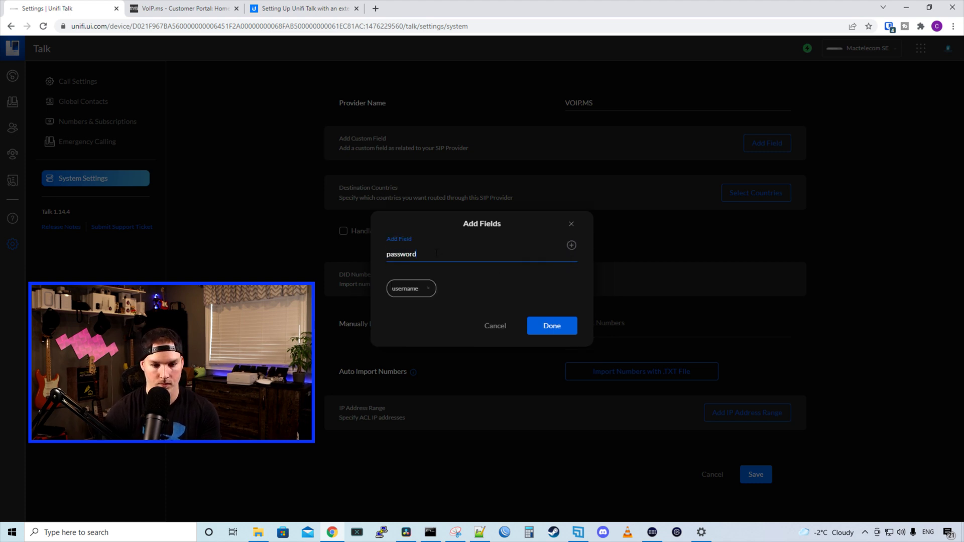
pyautogui.click(572, 245)
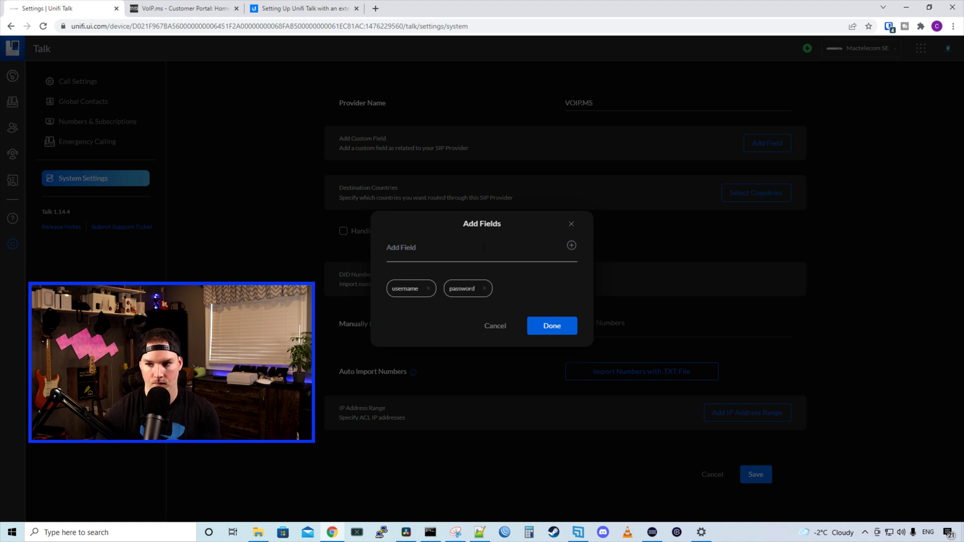
pyautogui.click(445, 253)
pyautogui.write('reg')
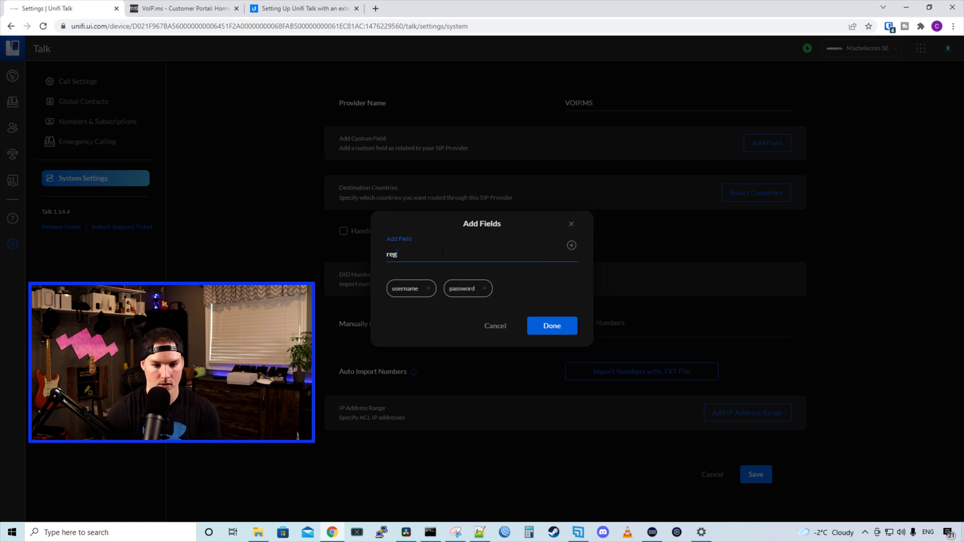
pyautogui.write('ister')
pyautogui.press('Return')
pyautogui.write('si')
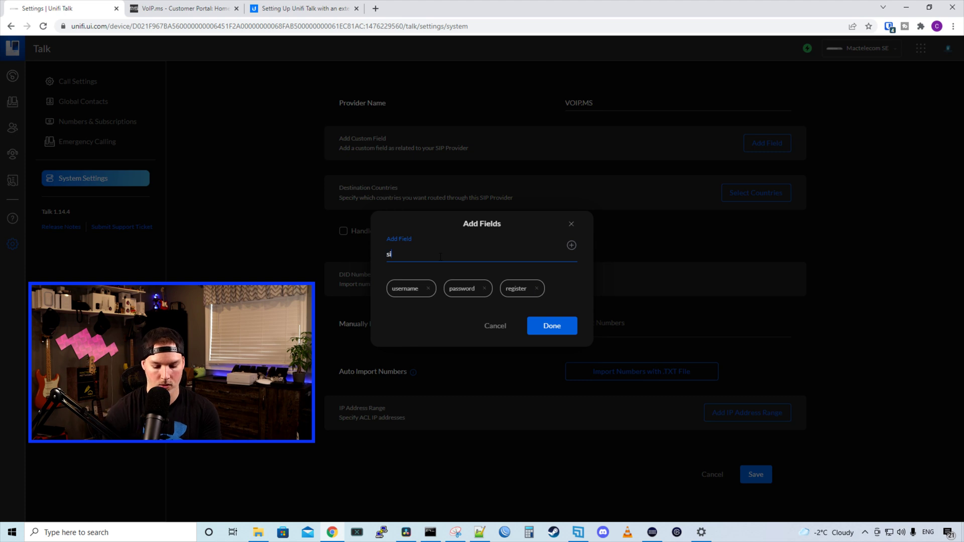
pyautogui.write('p_cid_type')
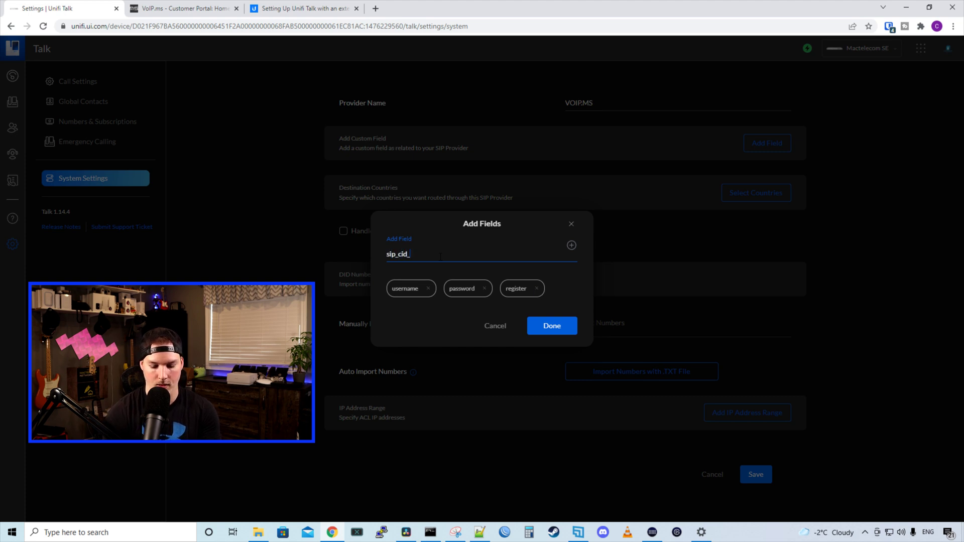
pyautogui.click(571, 245)
# Add the remaining custom fields proxy, realm, retry_seconds and expire-seconds.
pyautogui.click(437, 234)
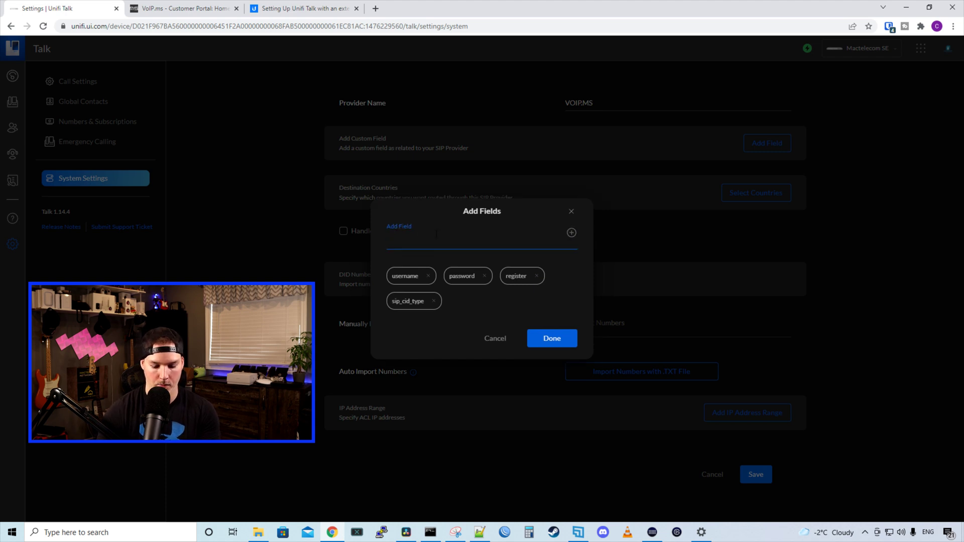
pyautogui.click(571, 233)
pyautogui.click(448, 239)
pyautogui.write('realm')
pyautogui.press('Return')
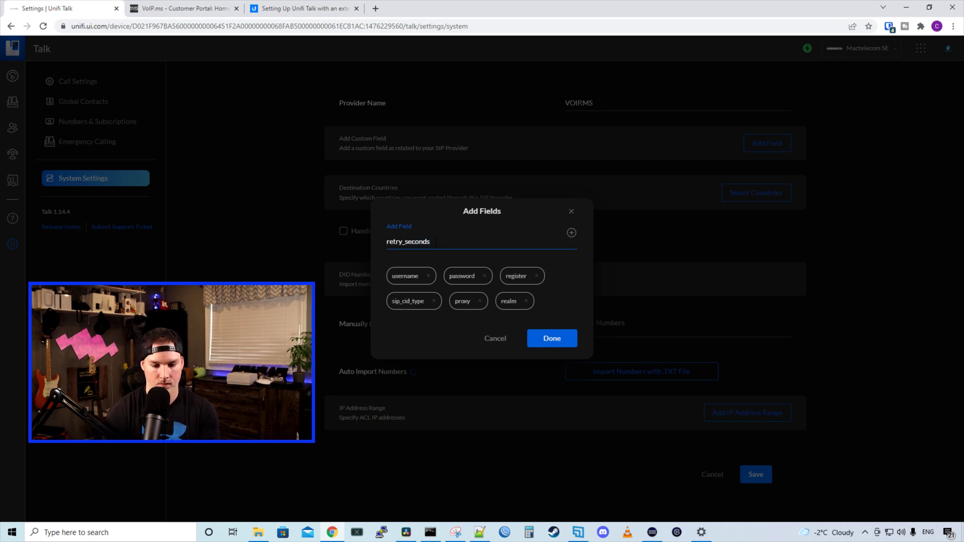
pyautogui.click(571, 232)
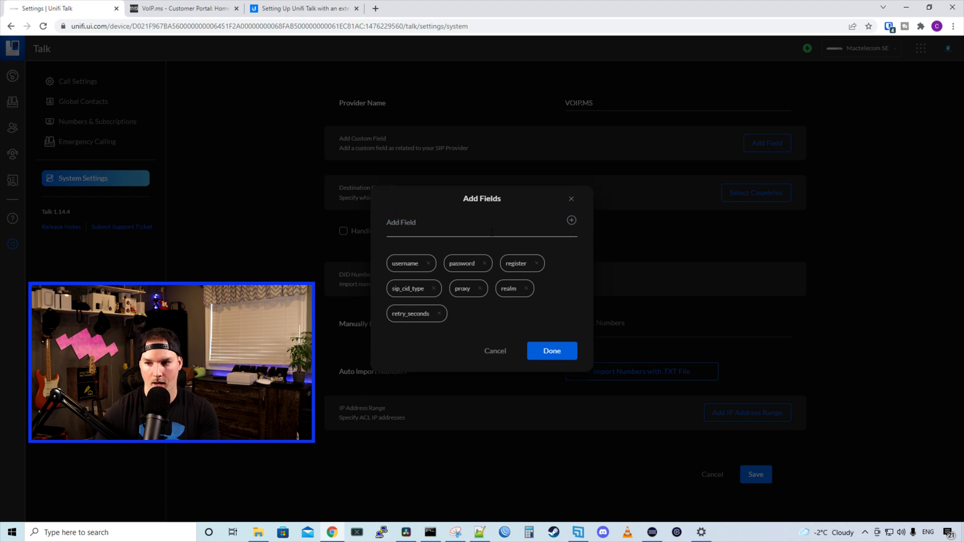
pyautogui.click(432, 233)
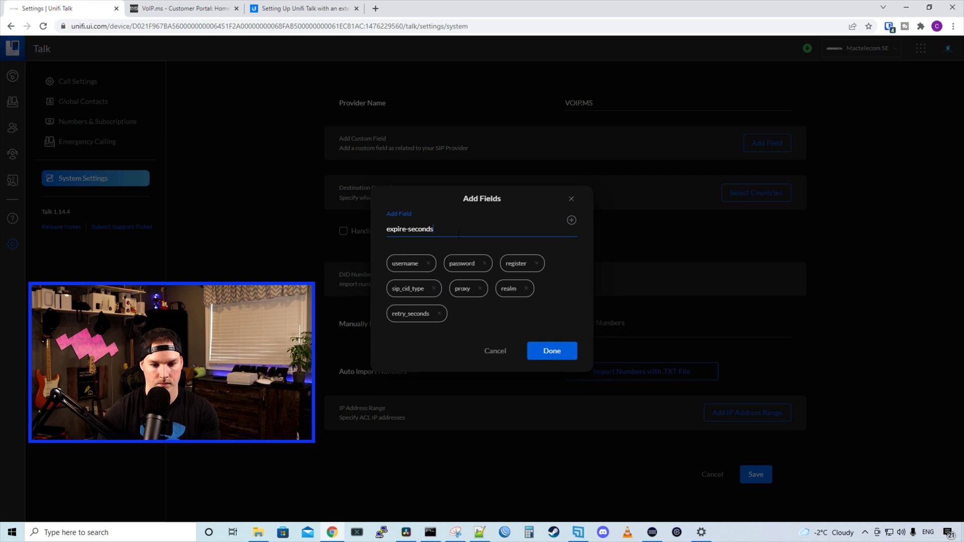
pyautogui.write('expire-seconds')
pyautogui.click(571, 220)
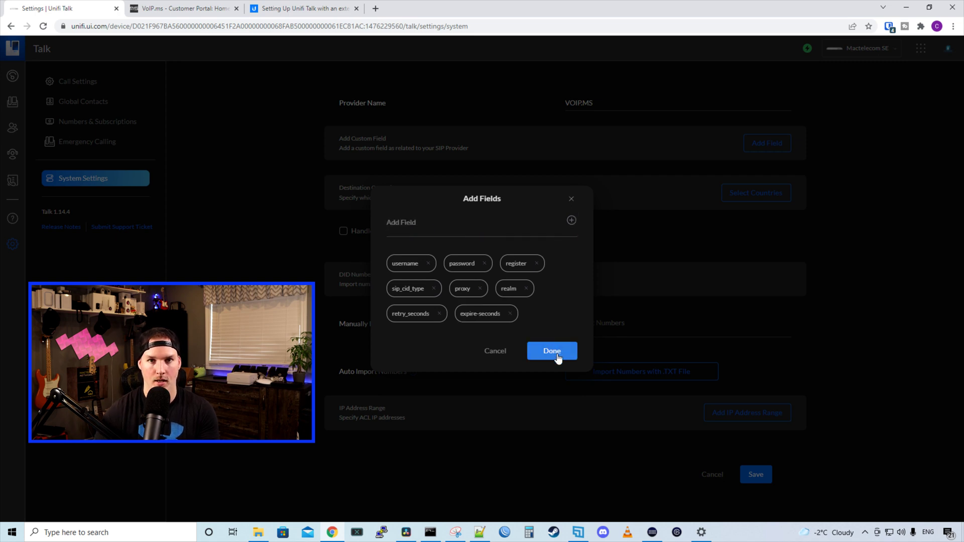
# Apply the eight custom fields to the VOIP.MS provider form.
pyautogui.click(552, 352)
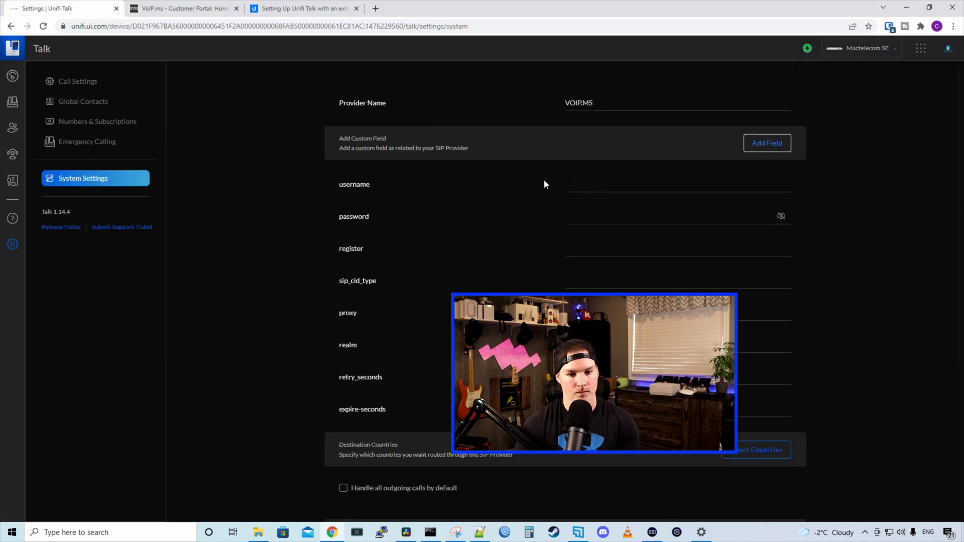
# Paste the VoIP.ms SIP username into the username field and check the DID Numbers page.
pyautogui.click(592, 184)
pyautogui.hotkey('ctrl', 'v')
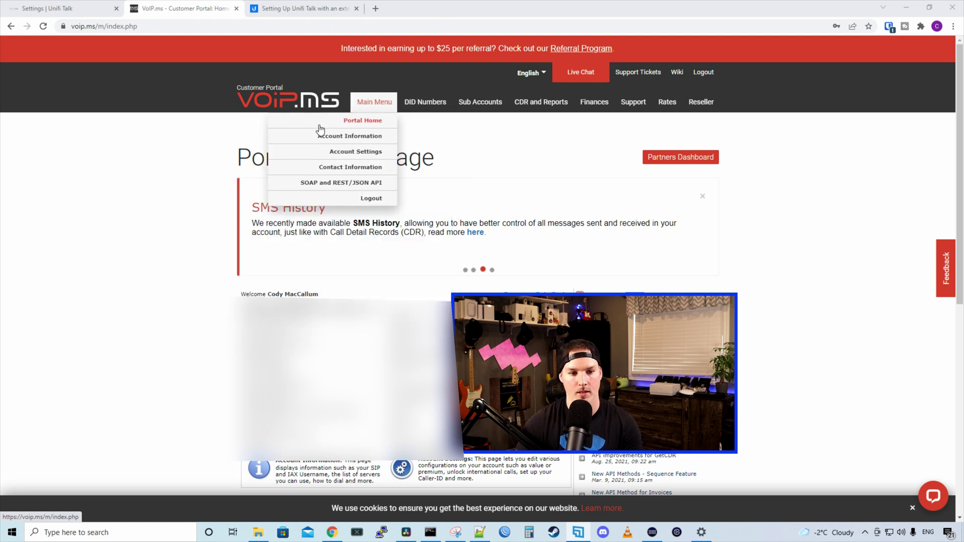
pyautogui.click(338, 121)
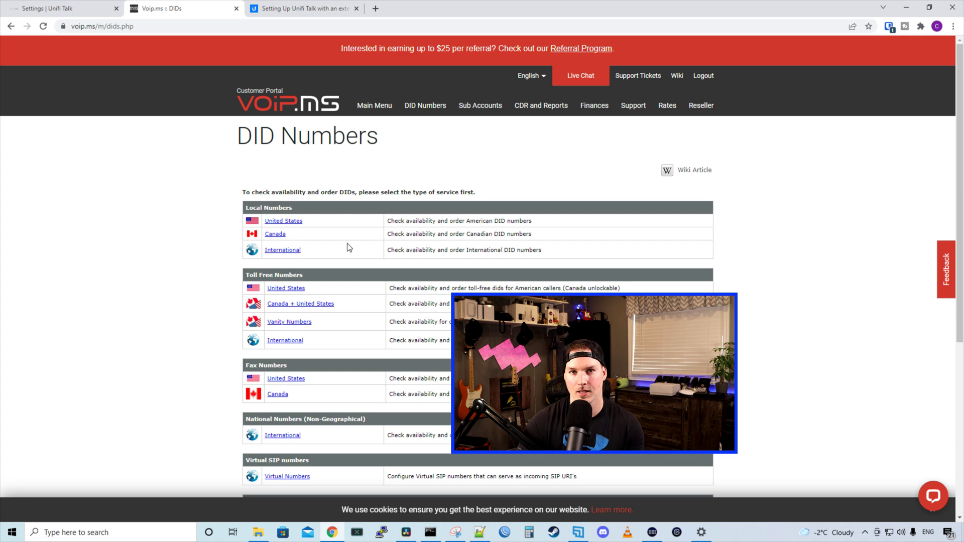
pyautogui.moveTo(426, 104)
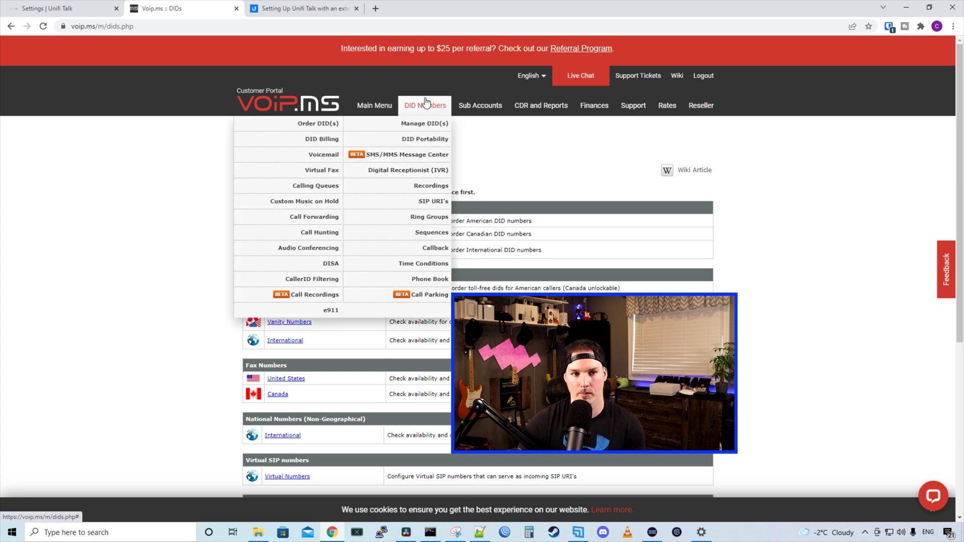
pyautogui.click(50, 8)
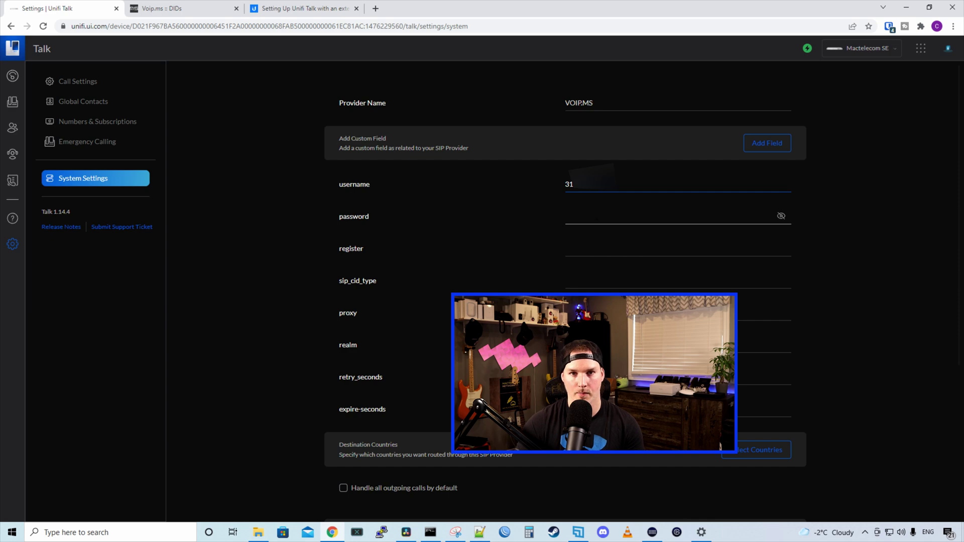
# Locate the Main SIP/IAX Password on the VoIP.ms Account Settings Security tab.
pyautogui.click(183, 7)
pyautogui.moveTo(365, 107)
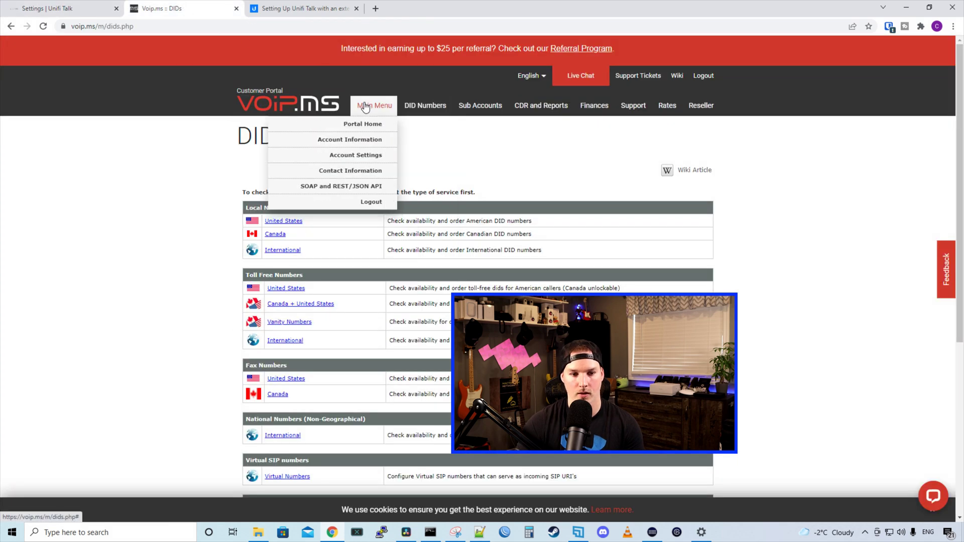
pyautogui.click(357, 156)
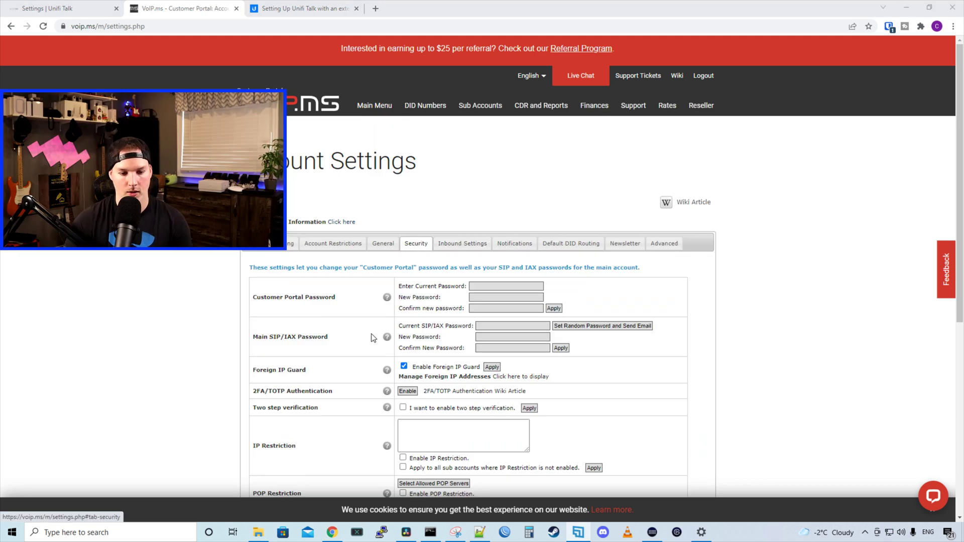
pyautogui.moveTo(257, 338); pyautogui.dragTo(340, 343)
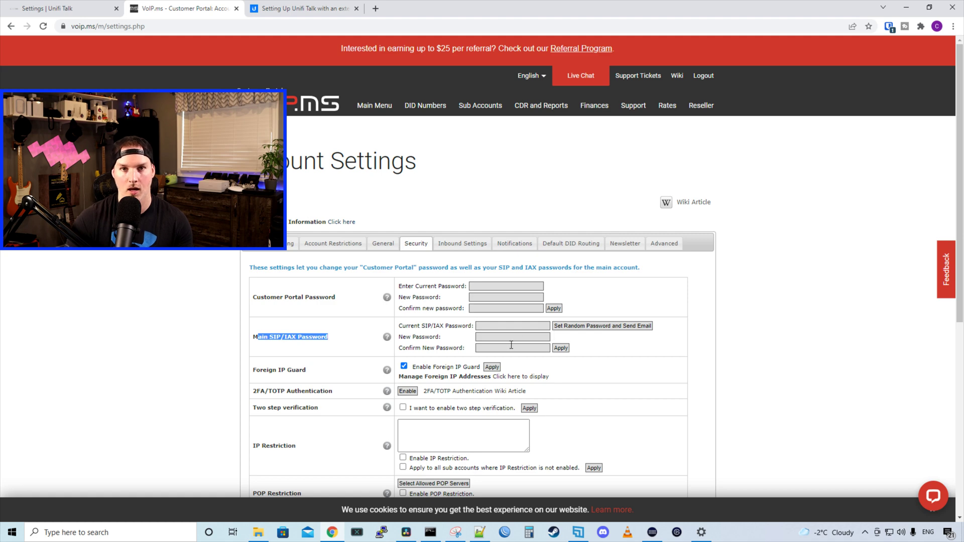
# Paste the account password, and set register to true and sip_cid_type to rpd.
pyautogui.click(83, 8)
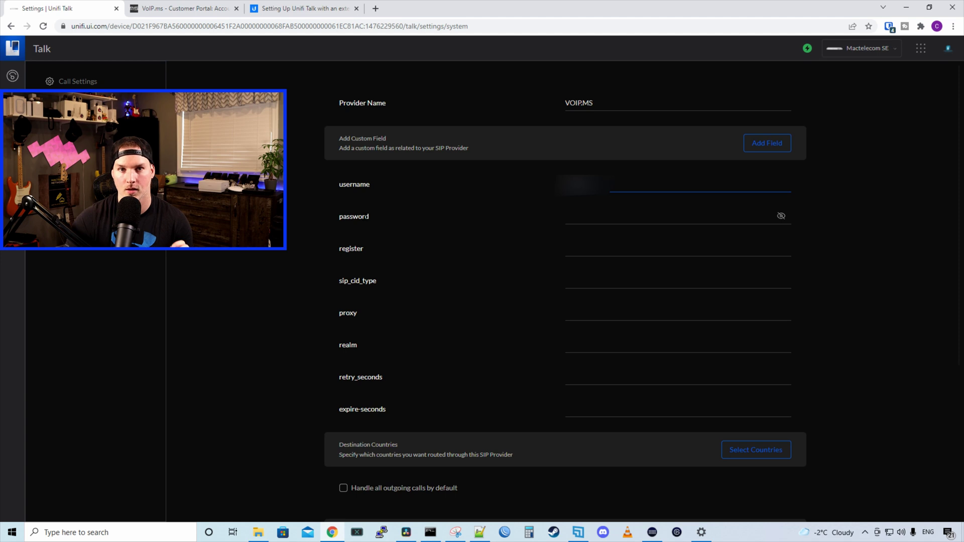
pyautogui.press('Tab')
pyautogui.hotkey('ctrl', 'v')
pyautogui.press('Tab')
pyautogui.press('Tab')
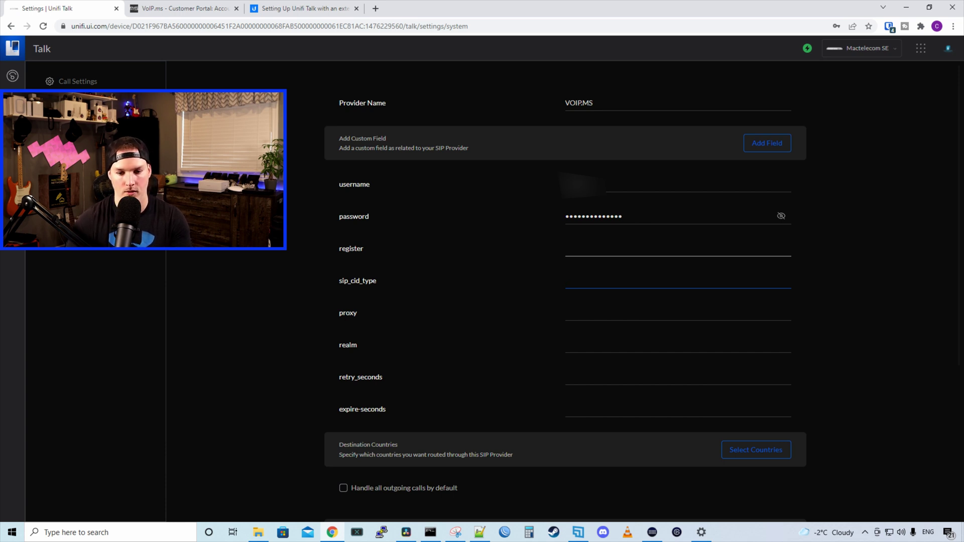
pyautogui.click(627, 248)
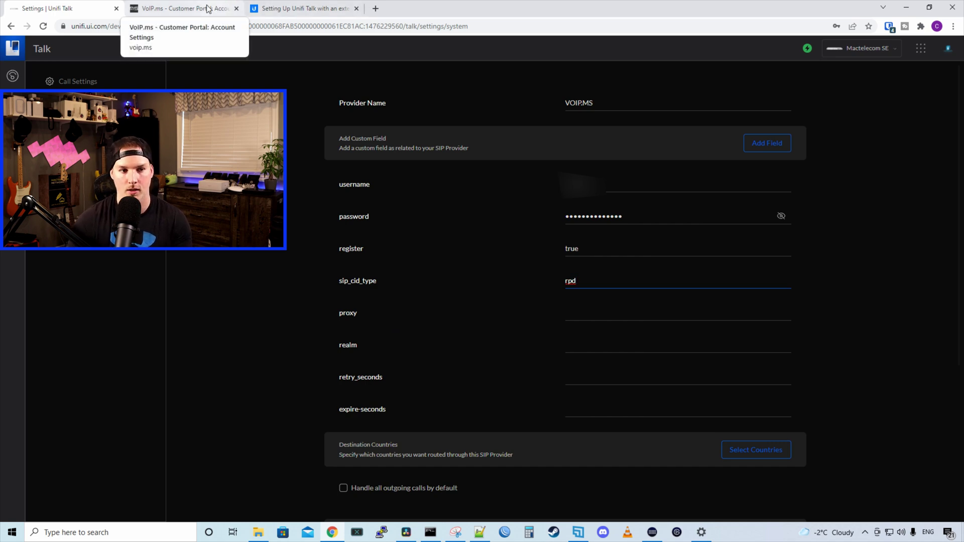
# Copy the Toronto 07 hostname toronto7.voip.ms from VoIP.ms Default DID Routing.
pyautogui.click(162, 11)
pyautogui.click(553, 186)
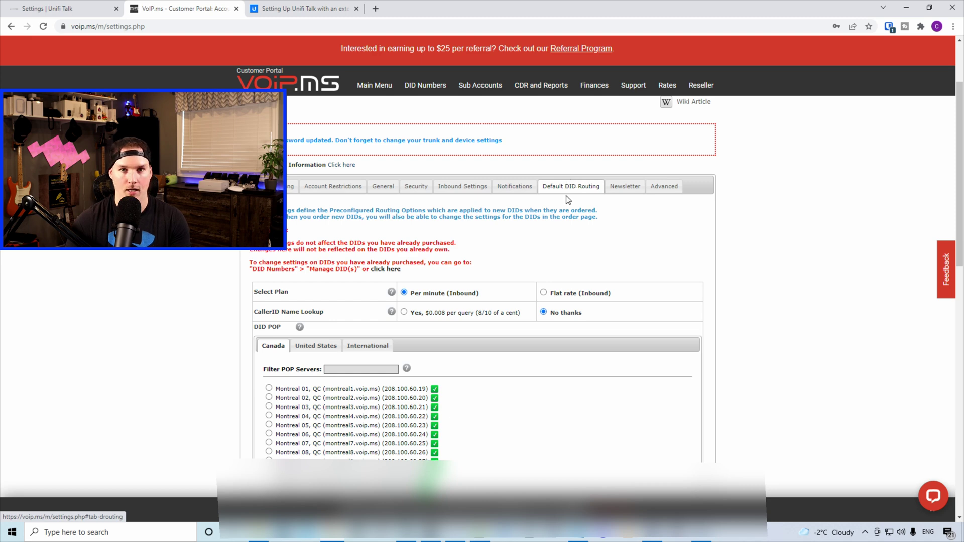
pyautogui.scroll(-4, 563, 200)
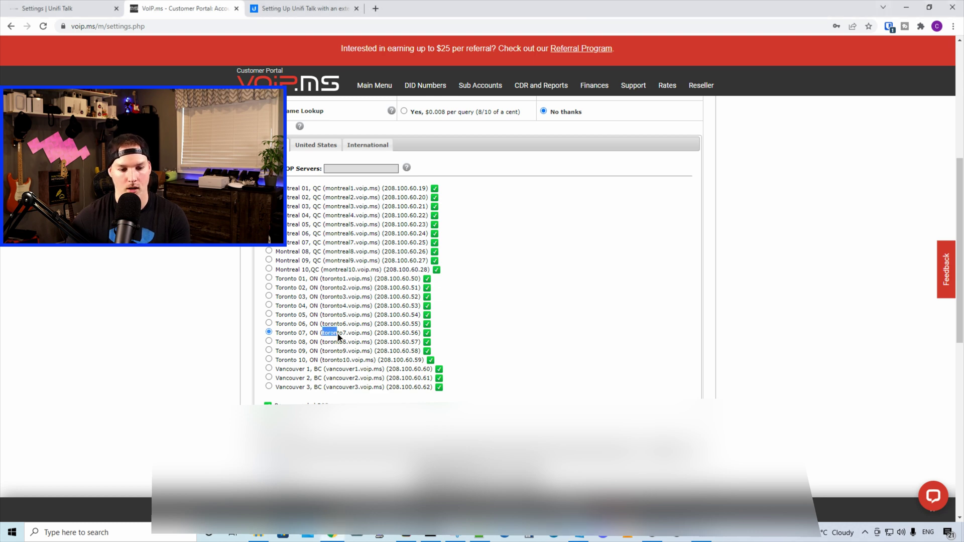
pyautogui.moveTo(322, 334); pyautogui.dragTo(371, 336)
pyautogui.hotkey('ctrl', 'c')
pyautogui.click(65, 8)
# Set proxy and realm to toronto7.voip.ms, retry_seconds to 30 and expire-seconds to 120.
pyautogui.click(565, 313)
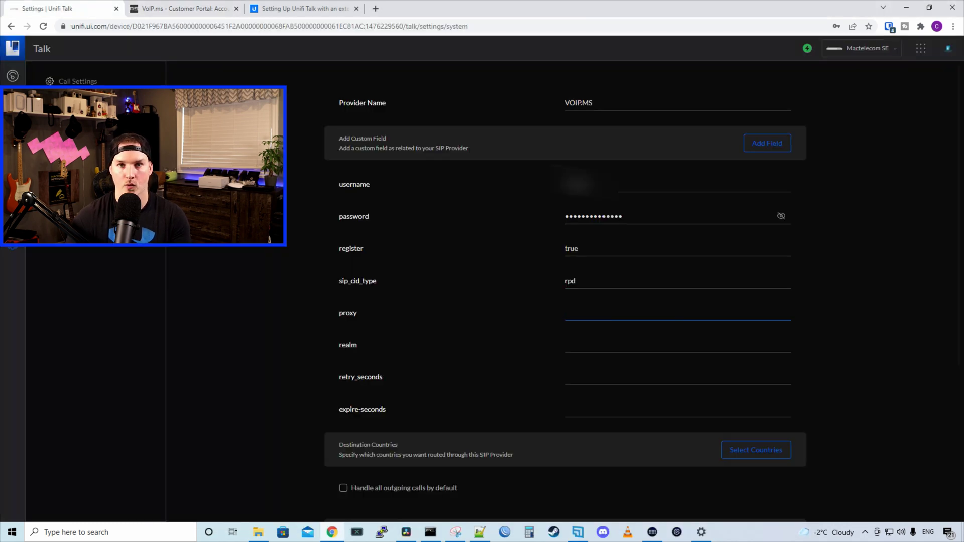
pyautogui.hotkey('ctrl', 'v')
pyautogui.press('Tab')
pyautogui.hotkey('ctrl', 'v')
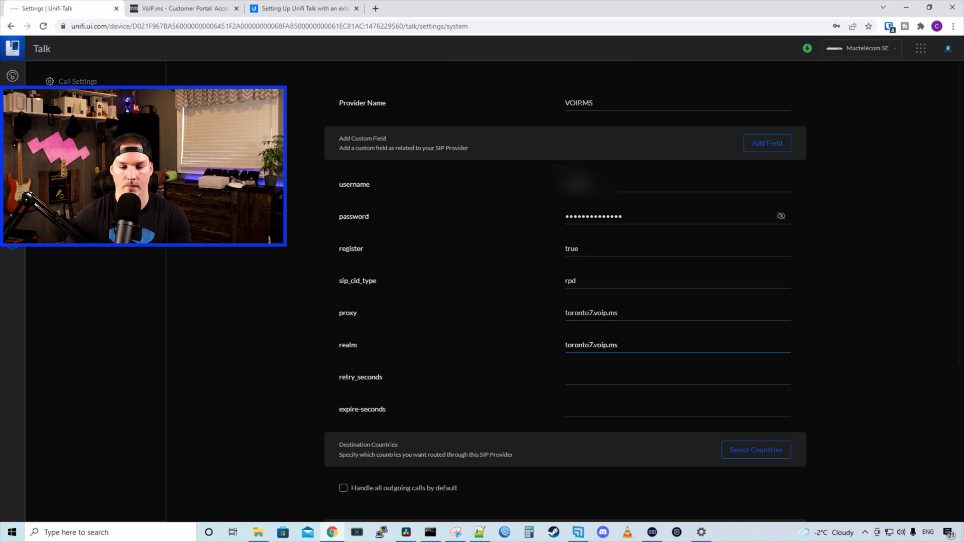
pyautogui.click(567, 378)
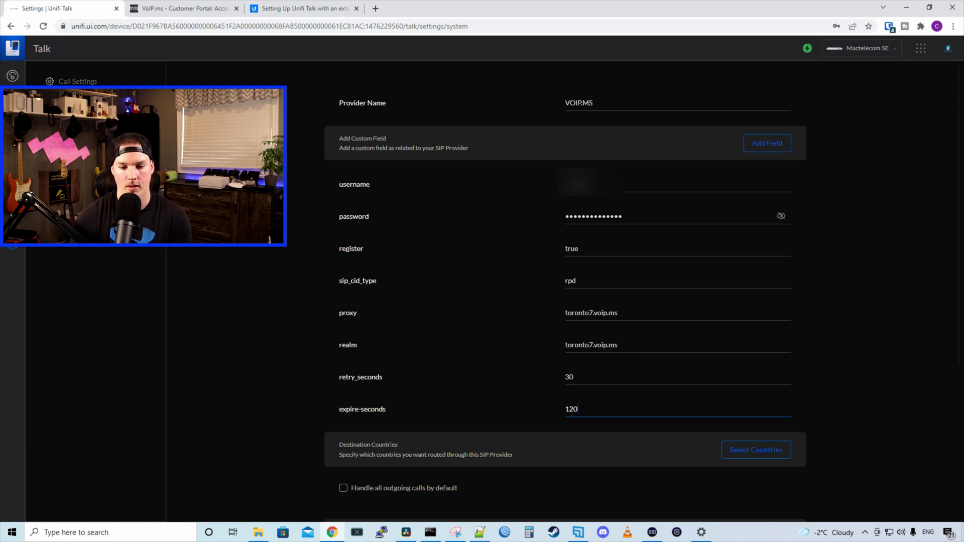
pyautogui.scroll(-3, 581, 405)
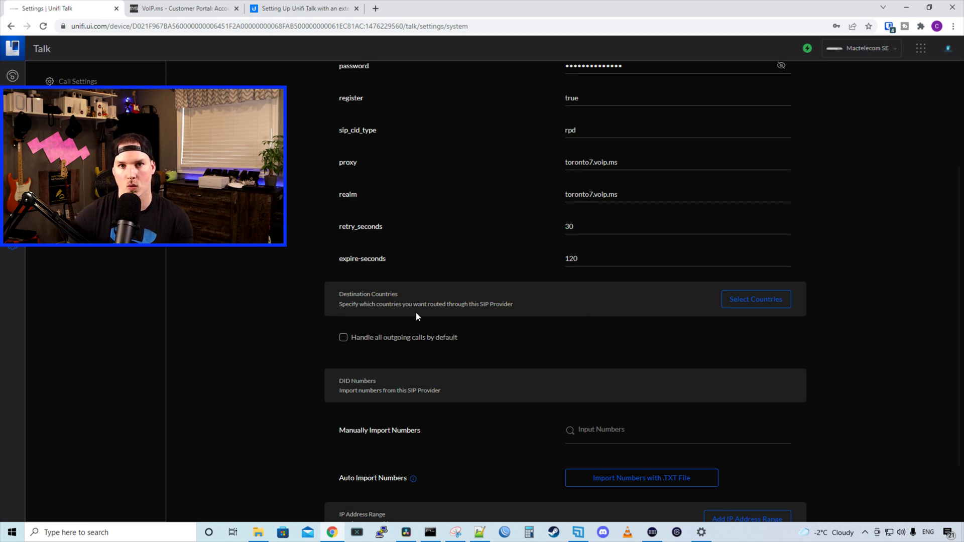
# Choose Canada and United States as the provider's destination countries and save.
pyautogui.click(773, 300)
pyautogui.click(497, 270)
pyautogui.write('canada')
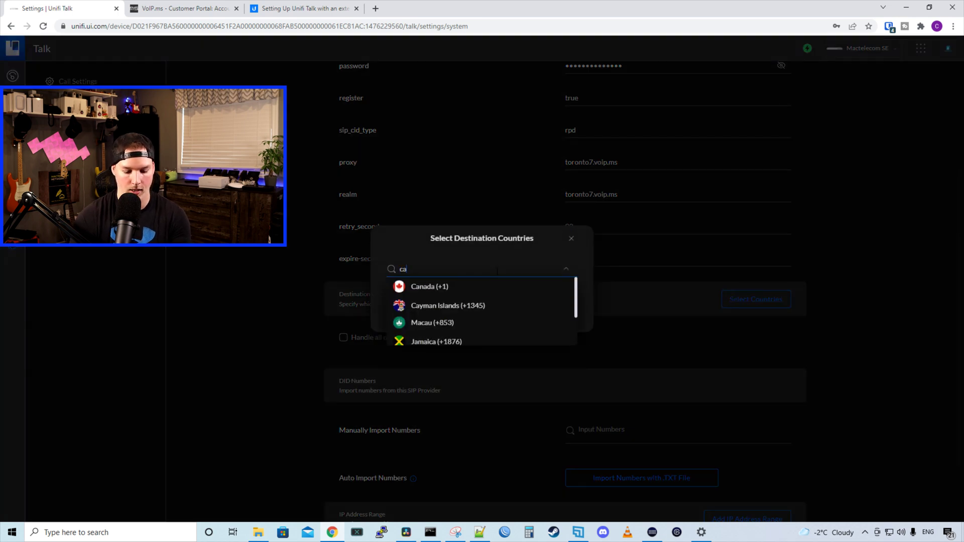
pyautogui.click(469, 292)
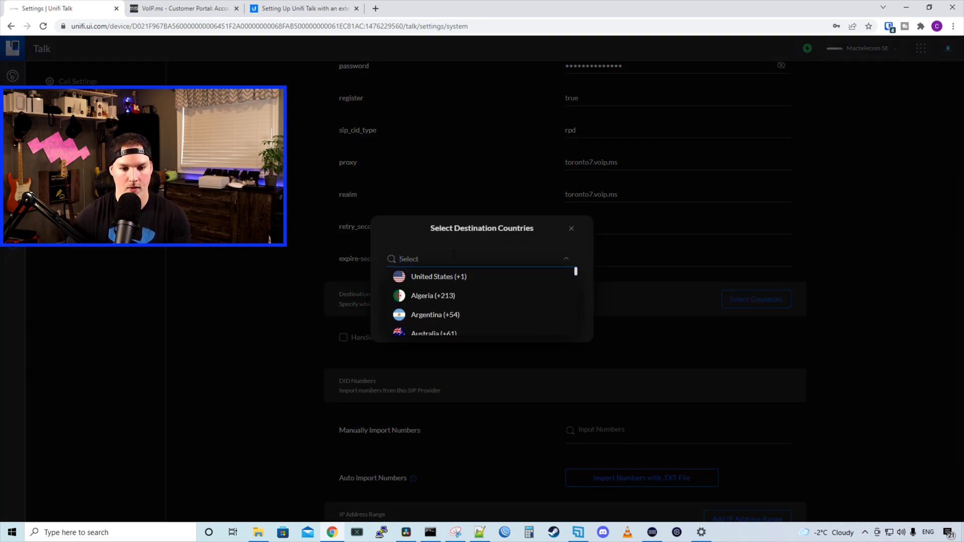
pyautogui.click(448, 275)
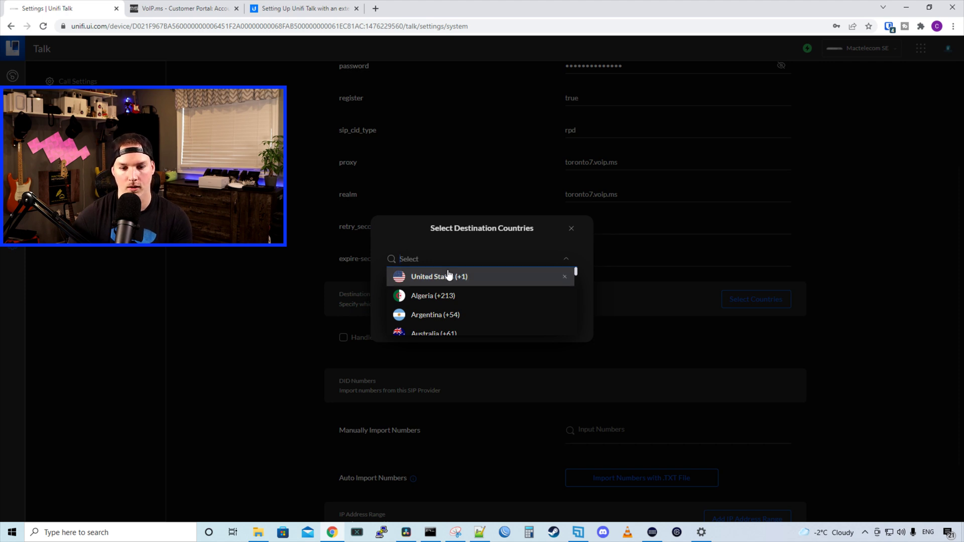
pyautogui.click(553, 321)
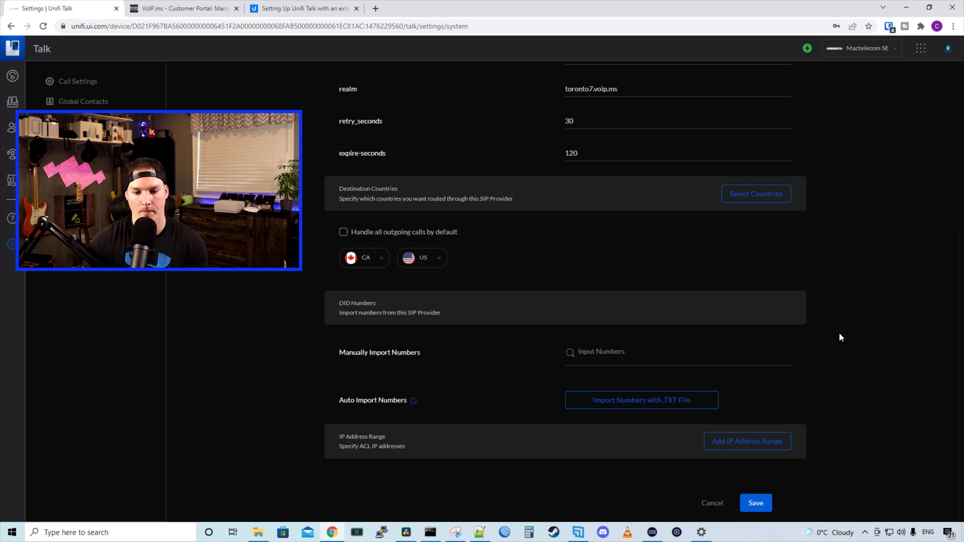
# Import the VoIP.ms DID number, prefixed with +1, into the provider's manual number list.
pyautogui.click(678, 353)
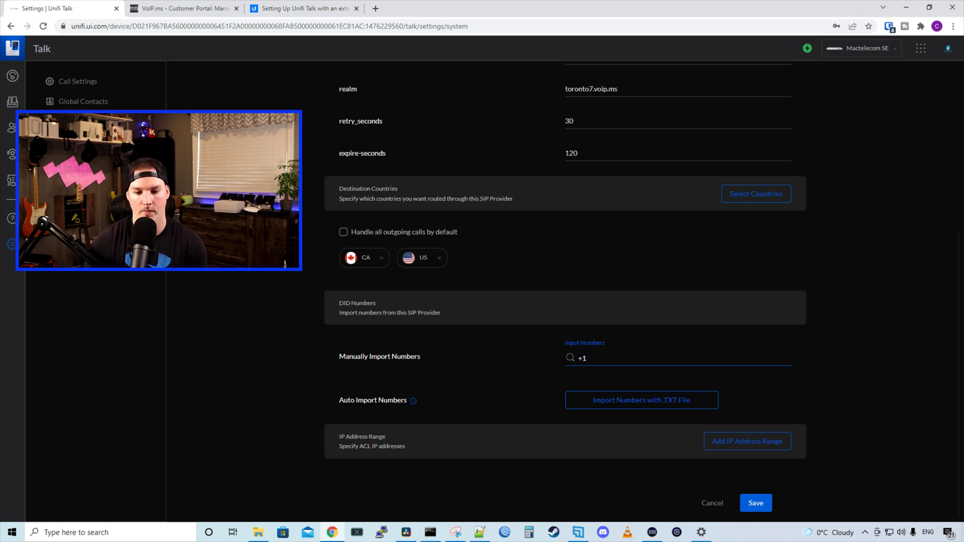
pyautogui.write('+1')
pyautogui.hotkey('ctrl', 'v')
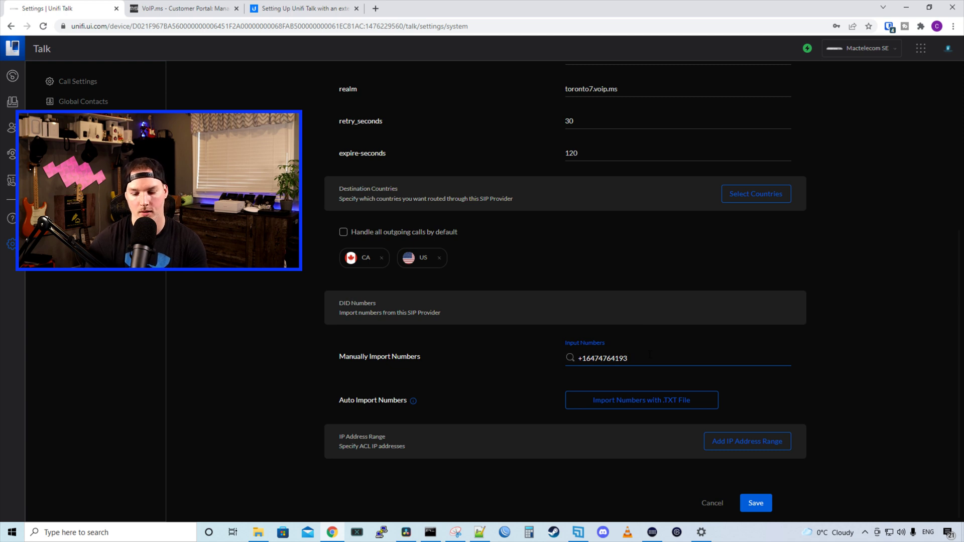
pyautogui.press('Return')
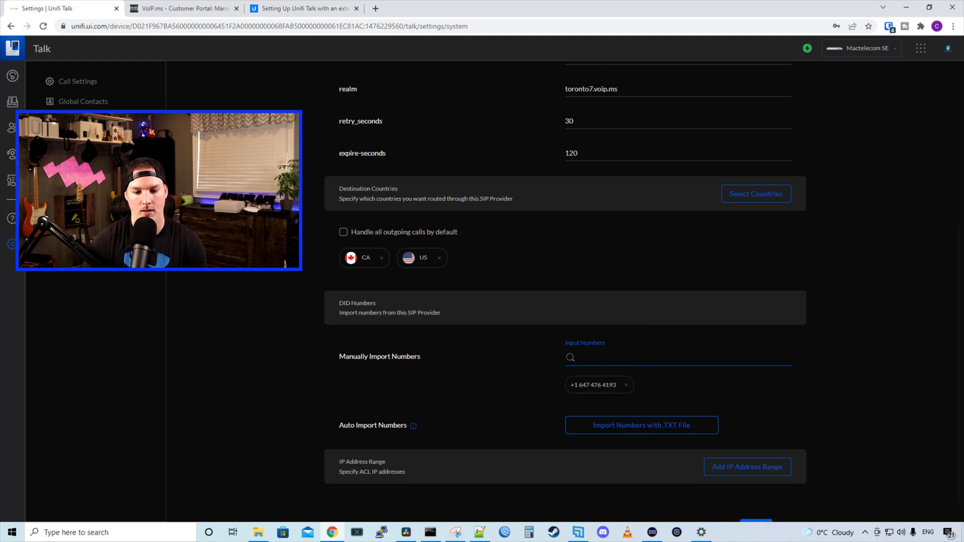
pyautogui.scroll(-1, 577, 378)
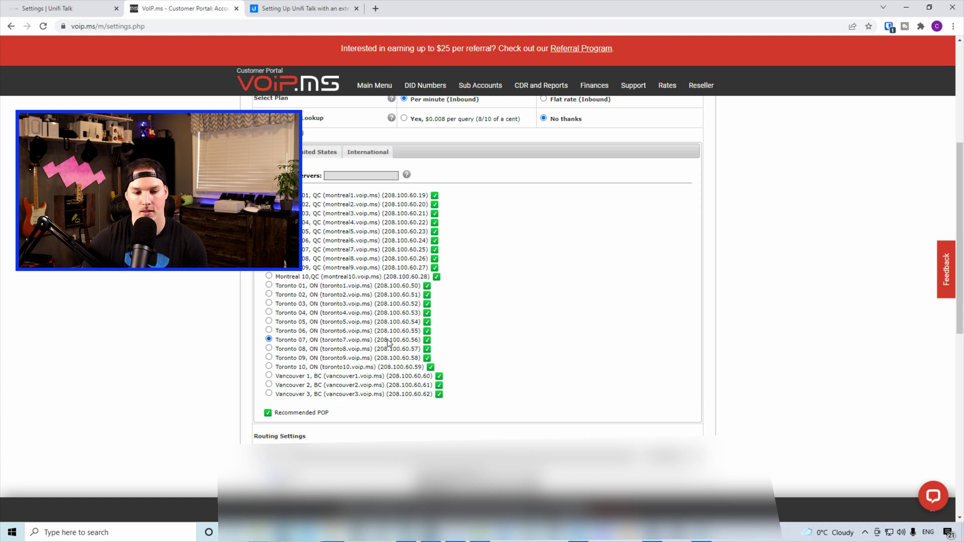
# Select the Toronto 07 server IP 208.100.60.56 in the VoIP.ms portal.
pyautogui.moveTo(377, 341); pyautogui.dragTo(419, 341)
pyautogui.hotkey('ctrl', 'c')
# Add the allowed IP range 208.100.60.56/32 and save the VOIP.MS SIP provider.
pyautogui.hotkey('ctrl', 'shift', 'Tab')
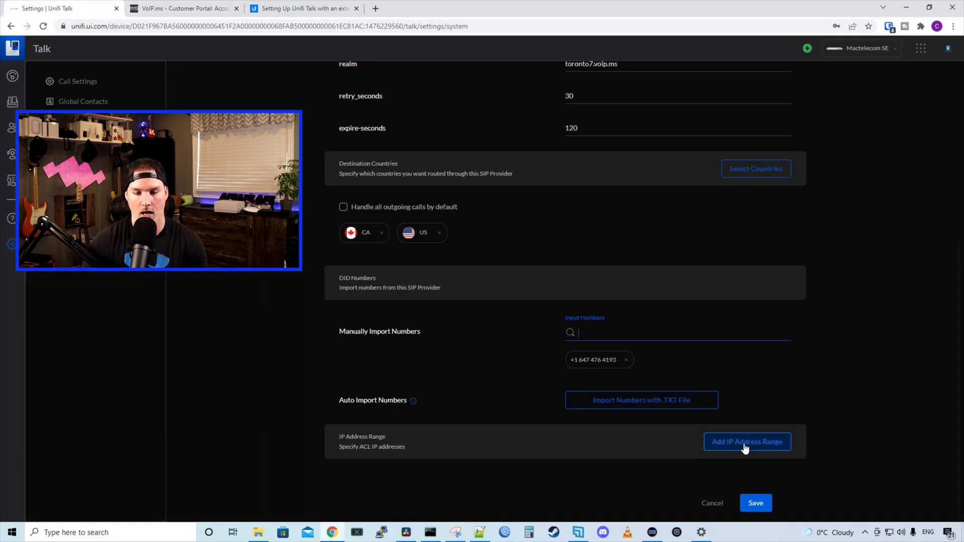
pyautogui.click(743, 443)
pyautogui.click(422, 276)
pyautogui.hotkey('ctrl', 'v')
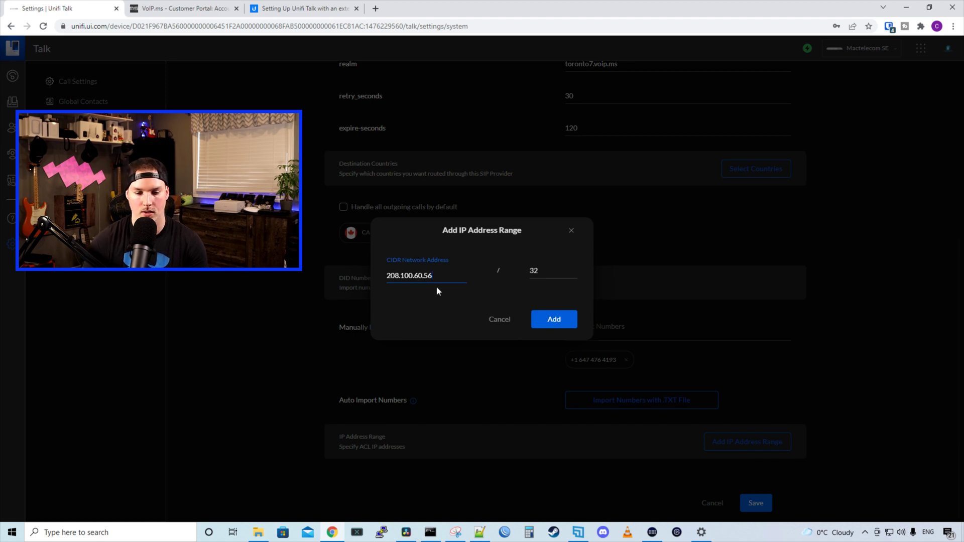
pyautogui.click(570, 320)
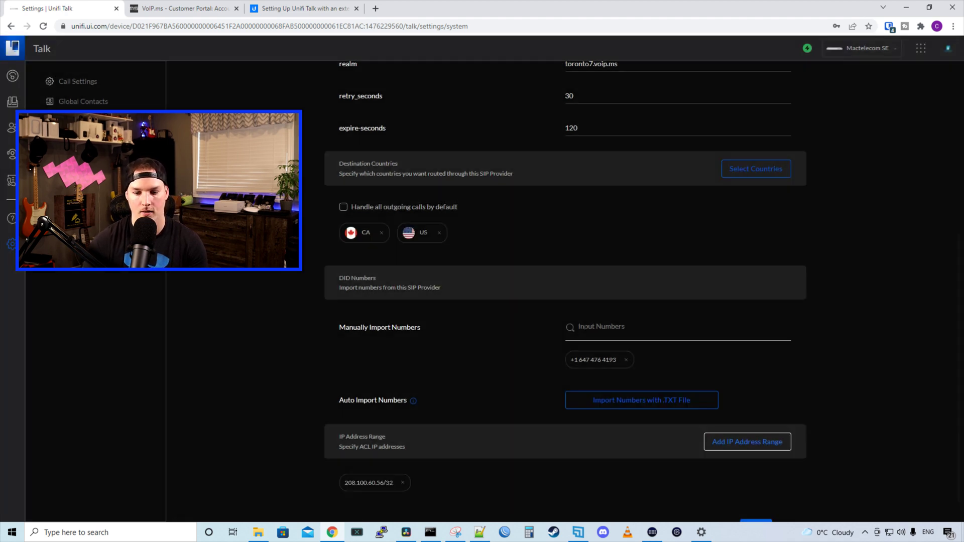
pyautogui.scroll(-1, 720, 380)
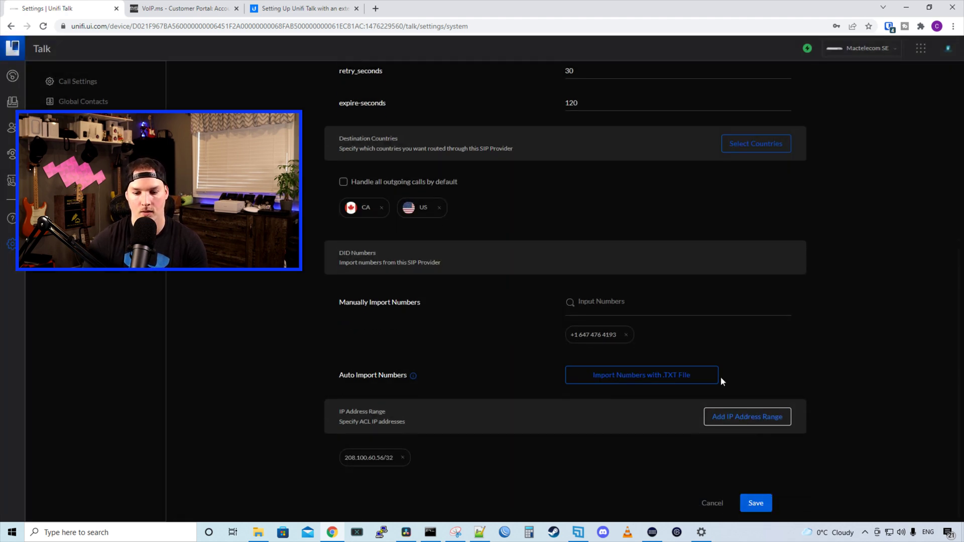
pyautogui.click(768, 508)
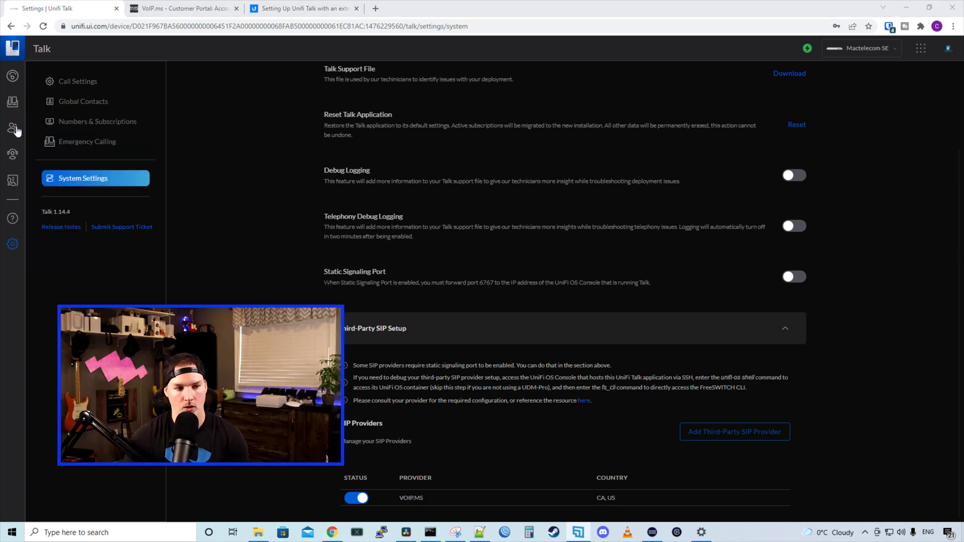
# Change the user's number to the VOIP.MS DID number and save it.
pyautogui.click(14, 130)
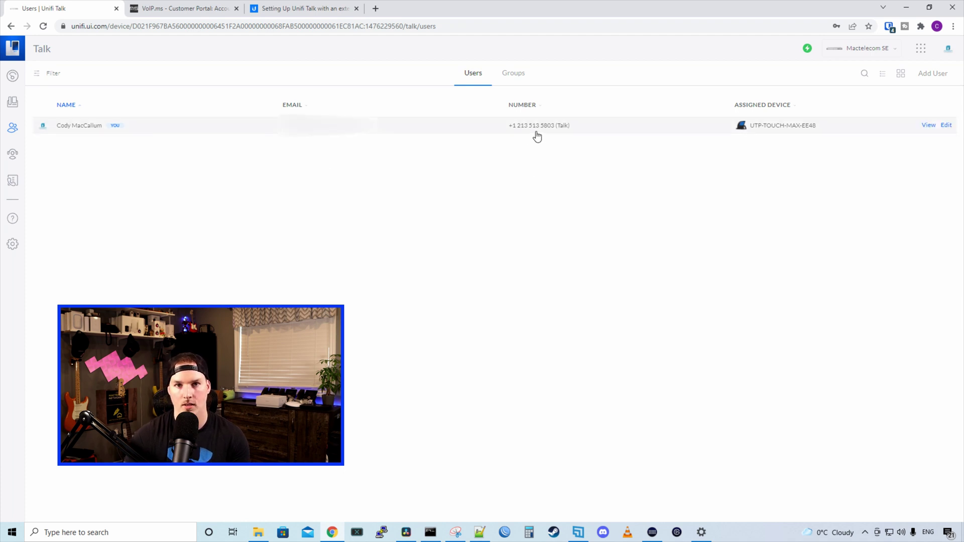
pyautogui.click(947, 126)
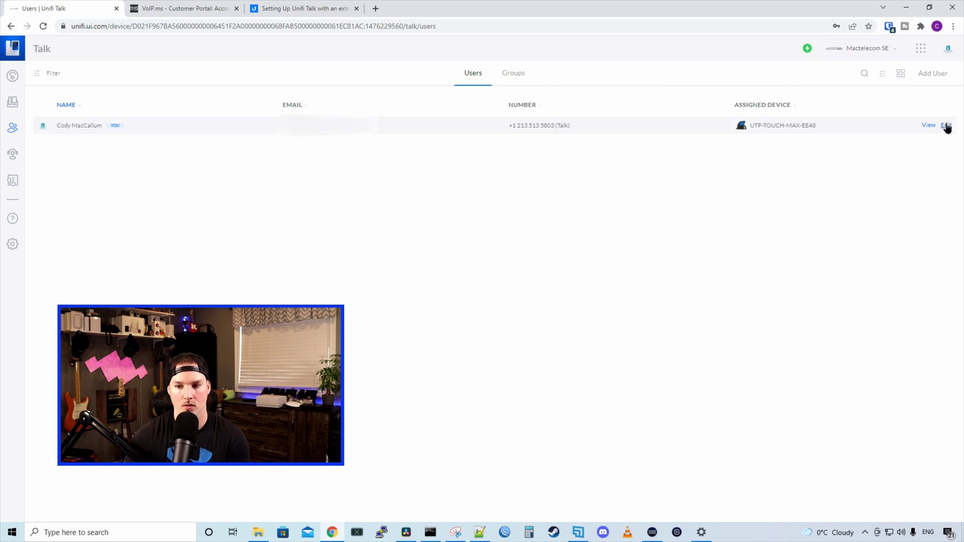
pyautogui.click(809, 369)
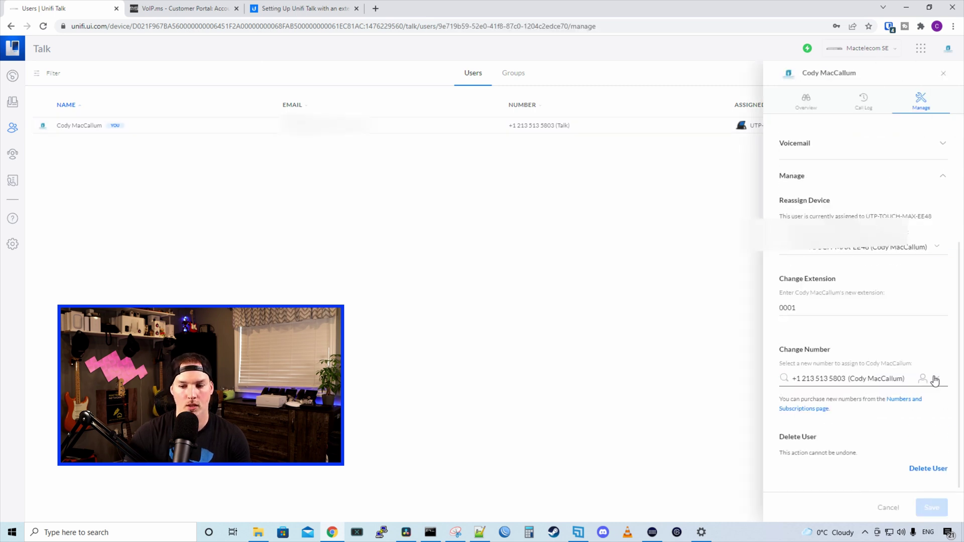
pyautogui.click(935, 380)
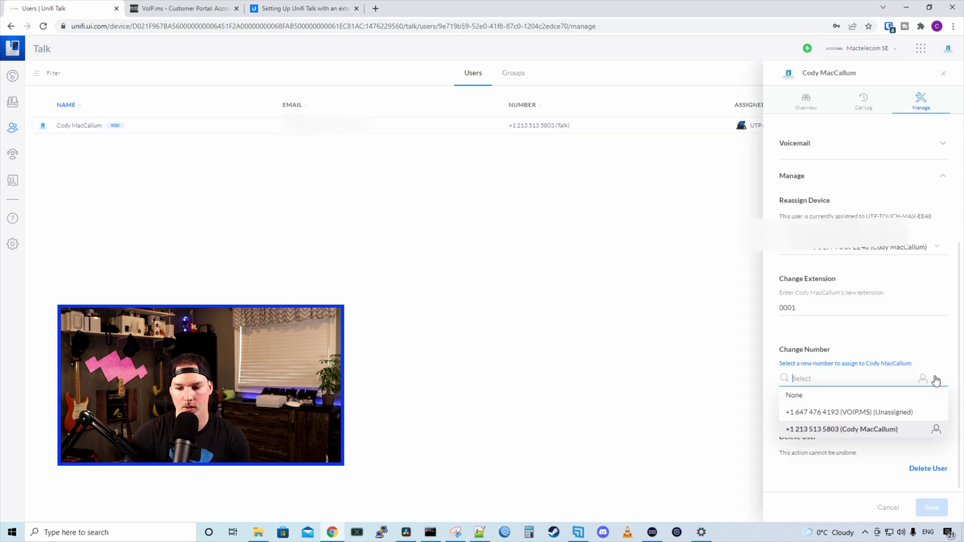
pyautogui.click(858, 413)
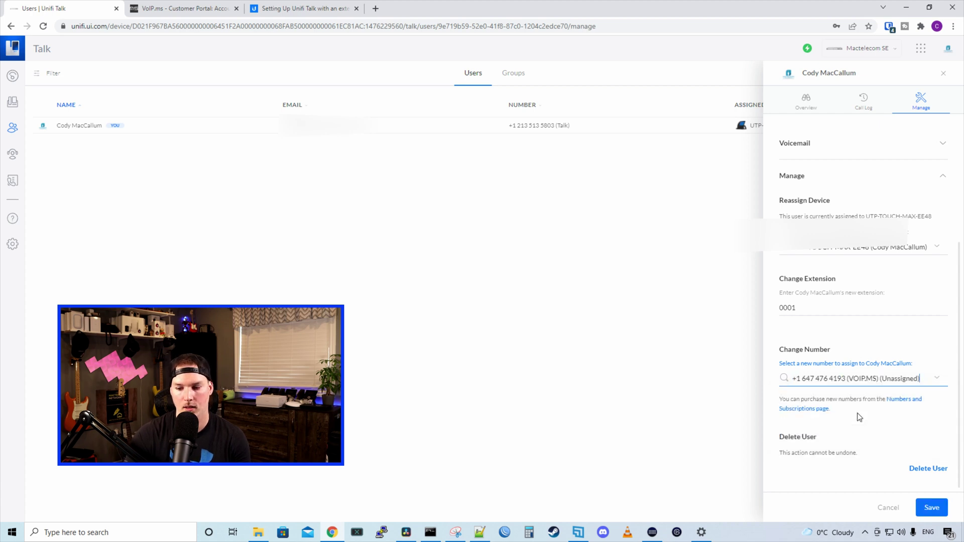
pyautogui.click(931, 507)
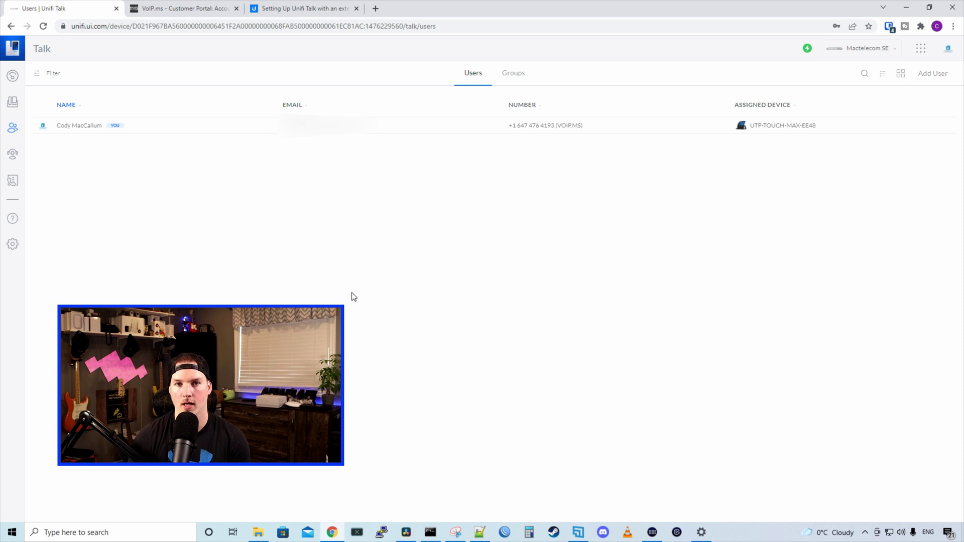